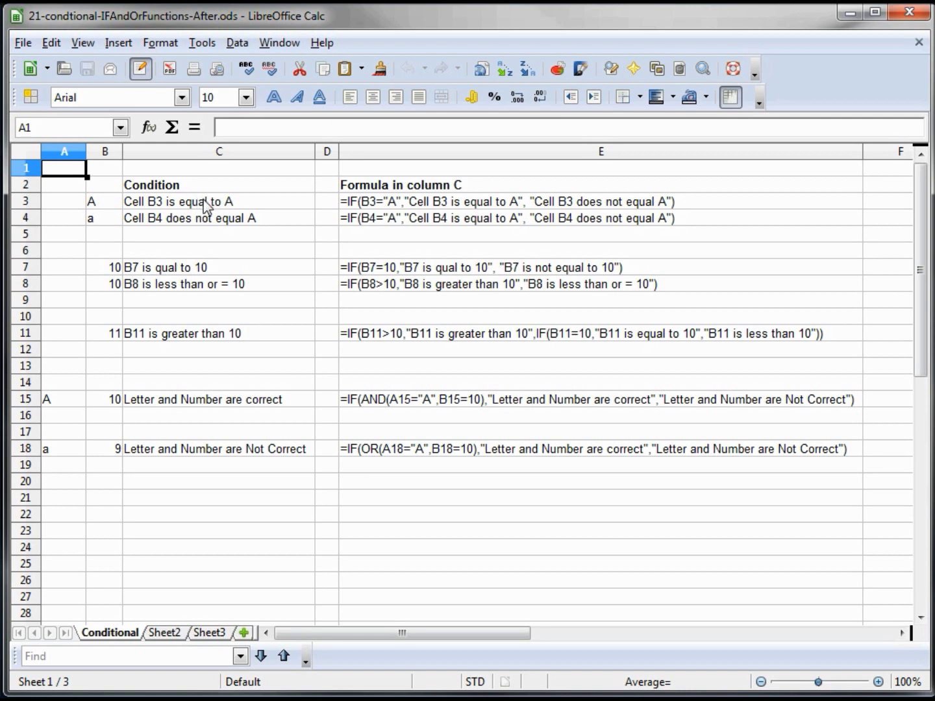
Inspect C3's IF formula, then type a demo =if( in C1 and delete it
left_click(159, 209)
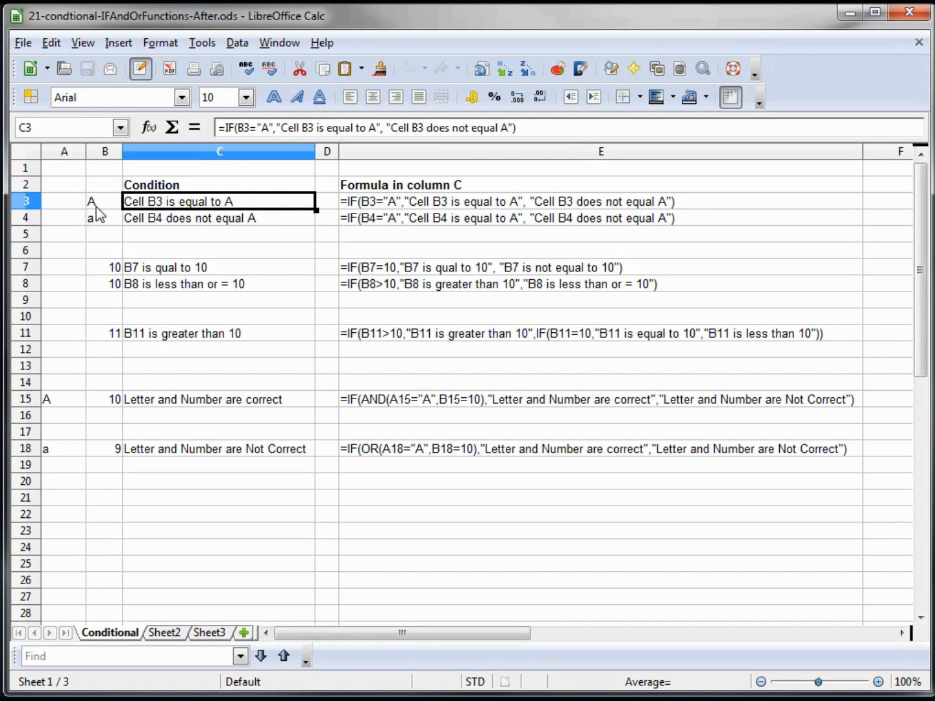
left_click(154, 170)
left_click(229, 130)
type("=if(")
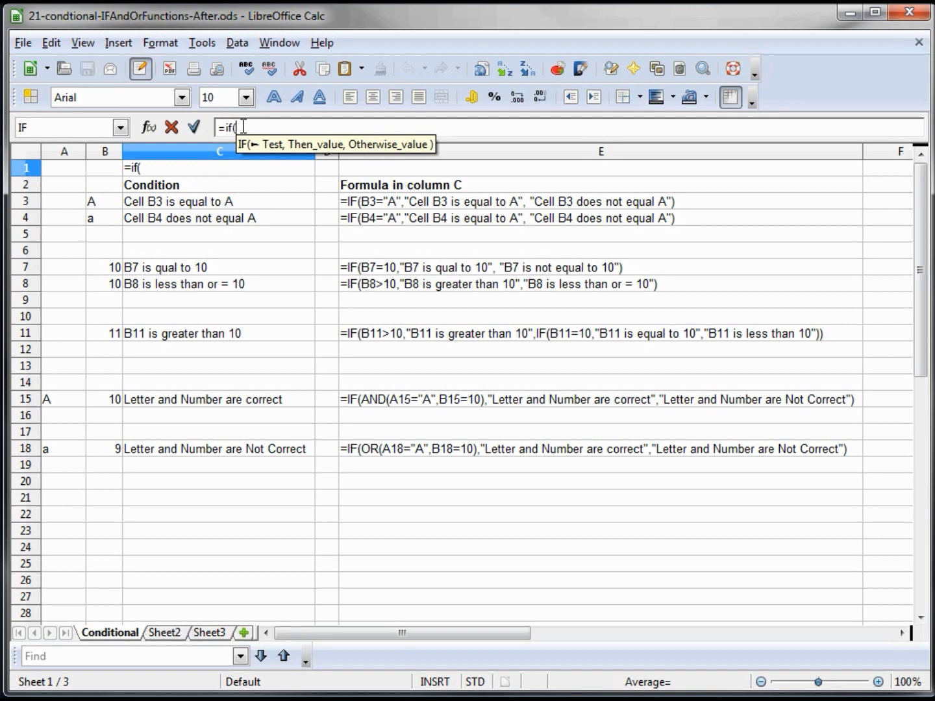
left_click_drag(242, 127, 218, 127)
key("BackSpace")
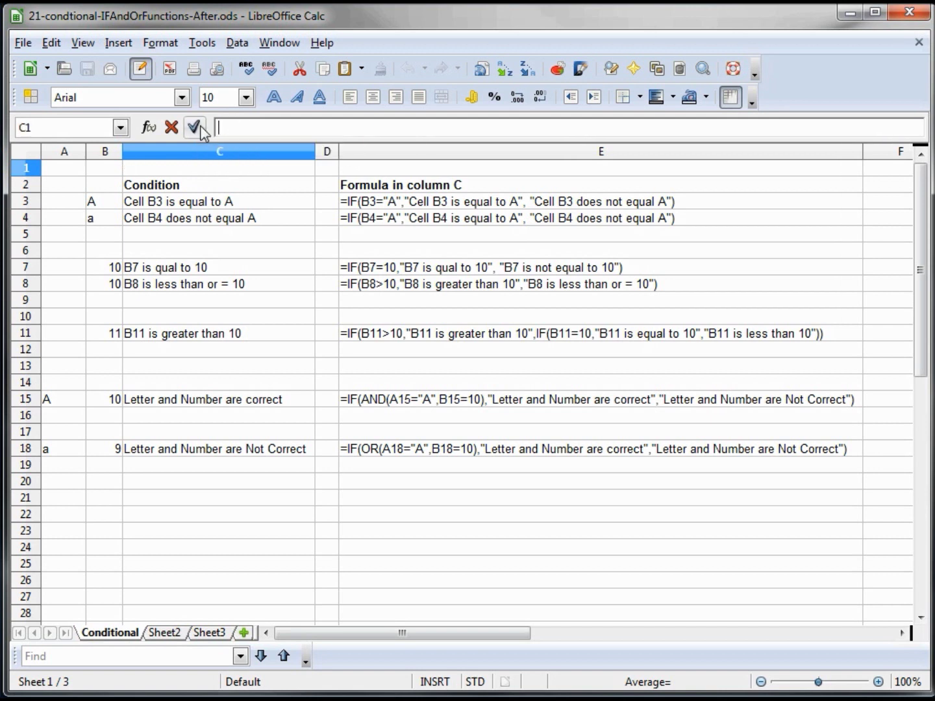
Review the IF formulas in C3, C4, C7, C8 and the nested IF in C11, checking B3, B4, E3 and E4
left_click(198, 206)
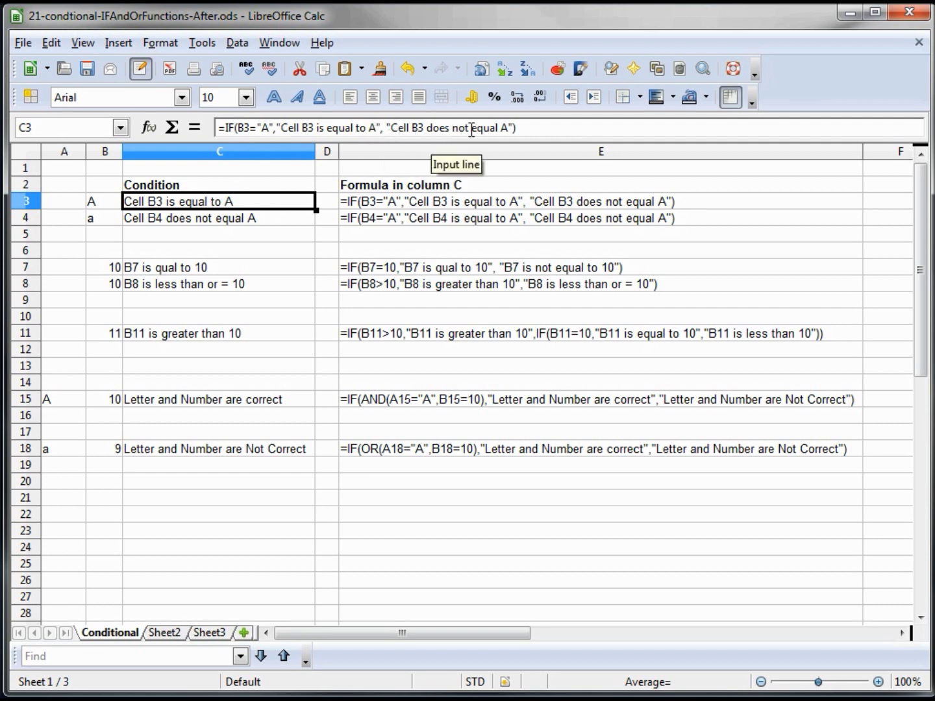
left_click(97, 205)
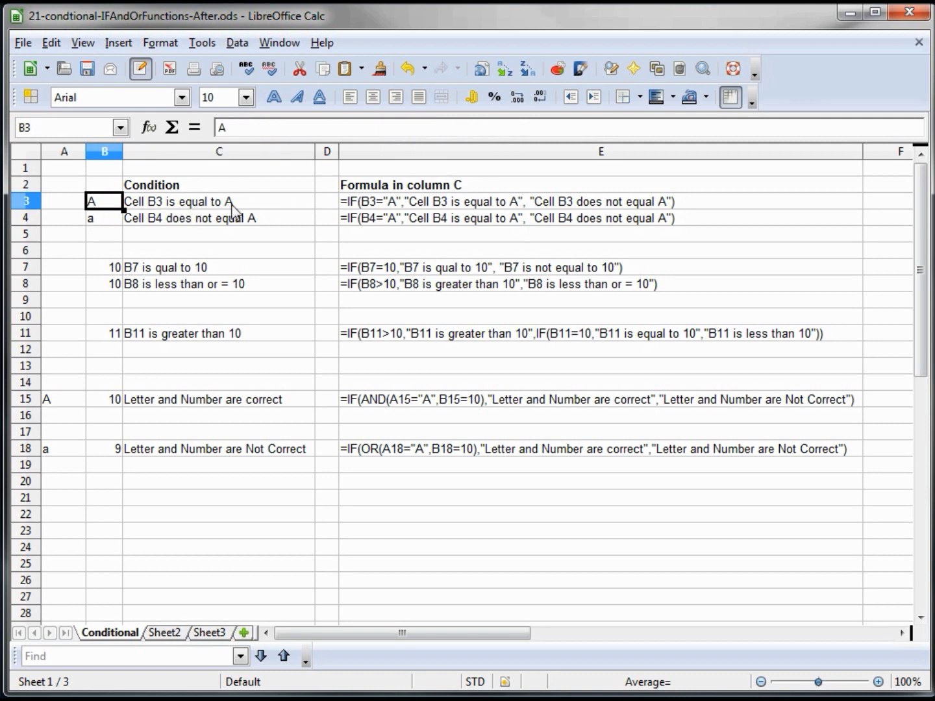
left_click(373, 206)
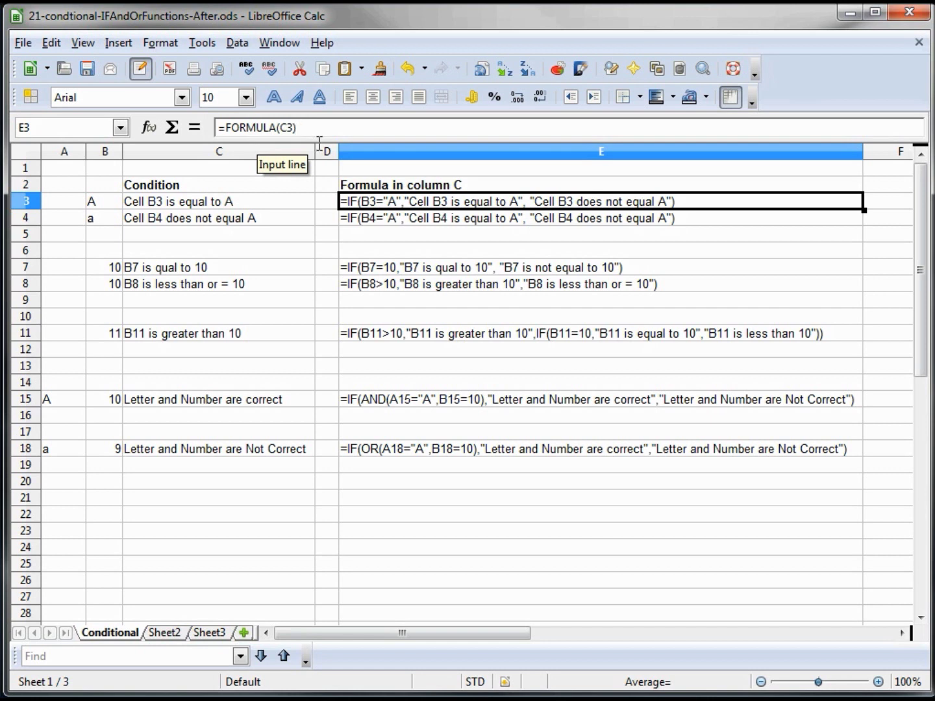
left_click(392, 227)
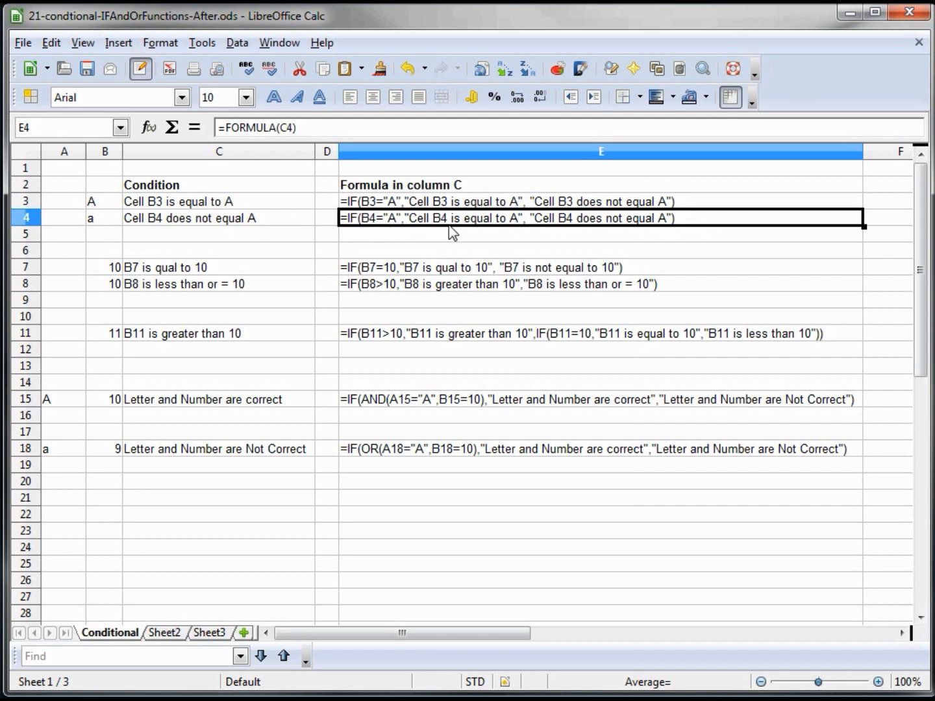
left_click(99, 222)
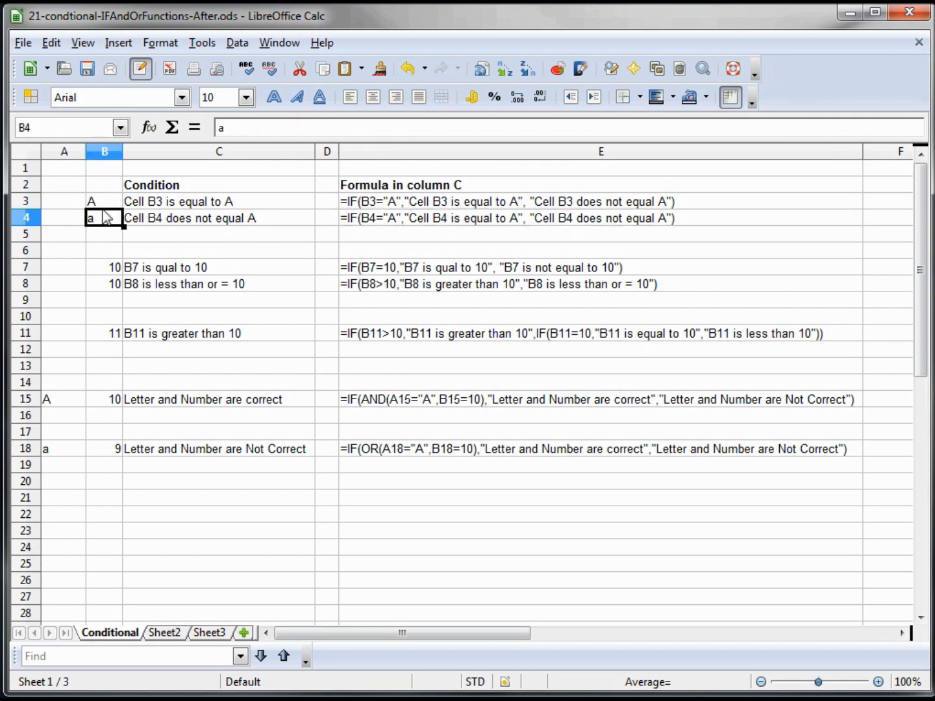
left_click(200, 222)
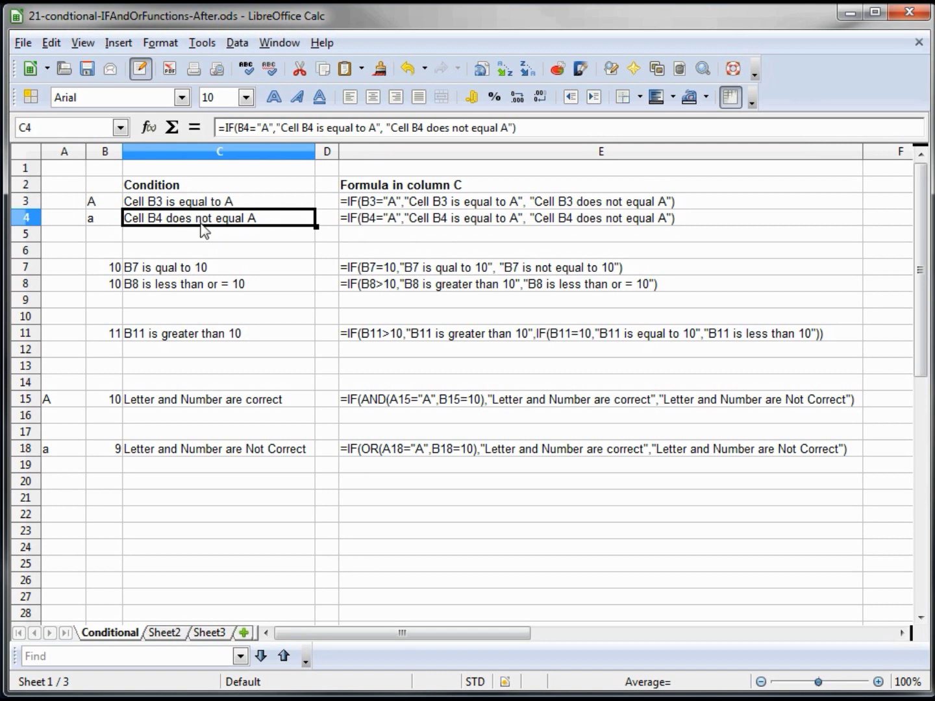
left_click(182, 271)
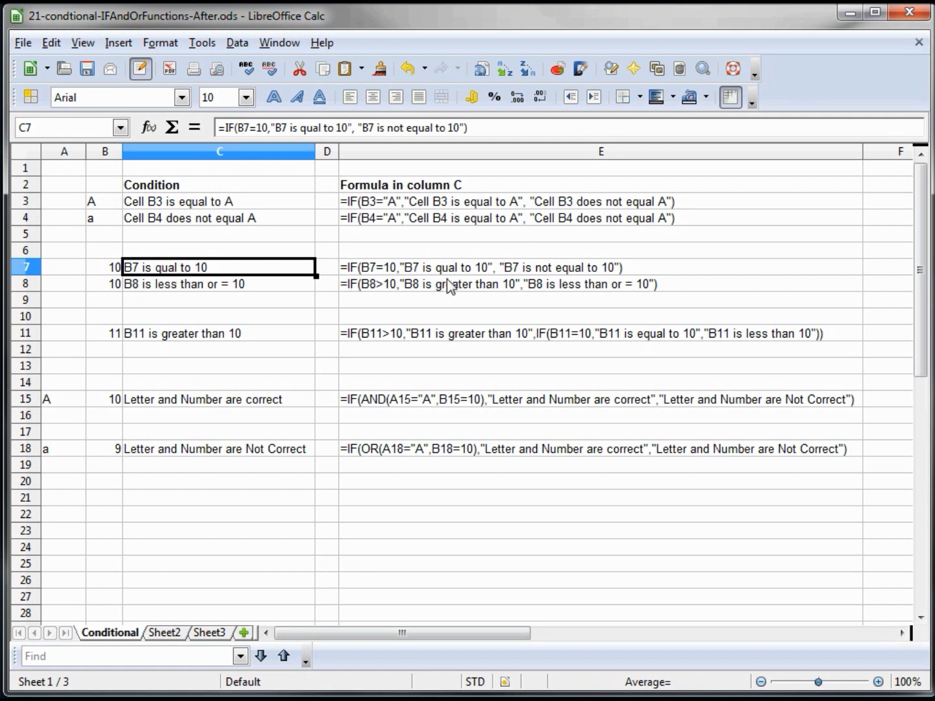
left_click(163, 288)
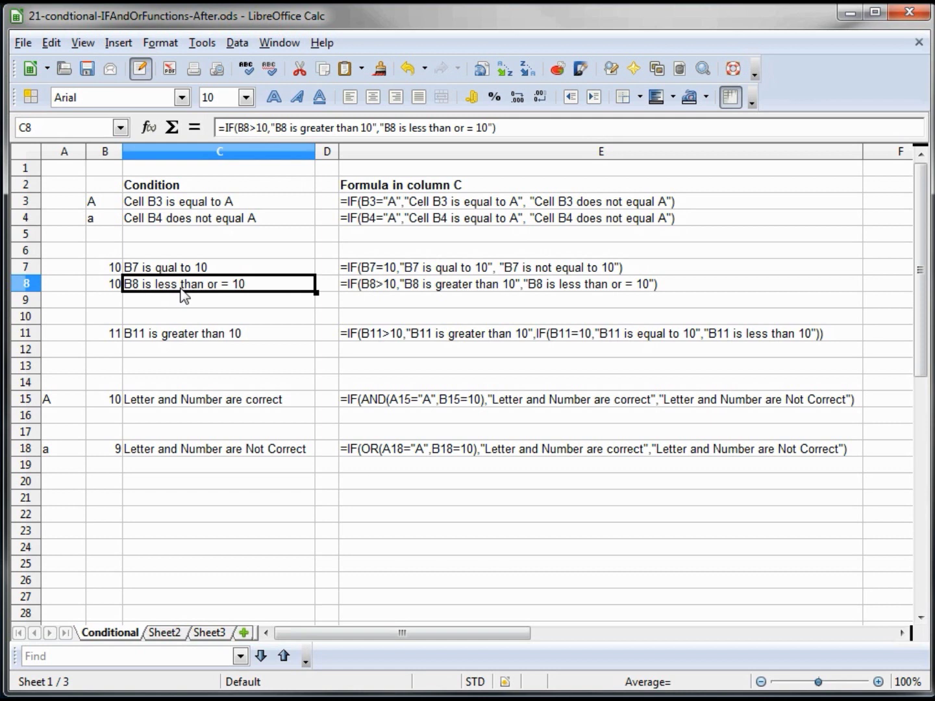
left_click(183, 336)
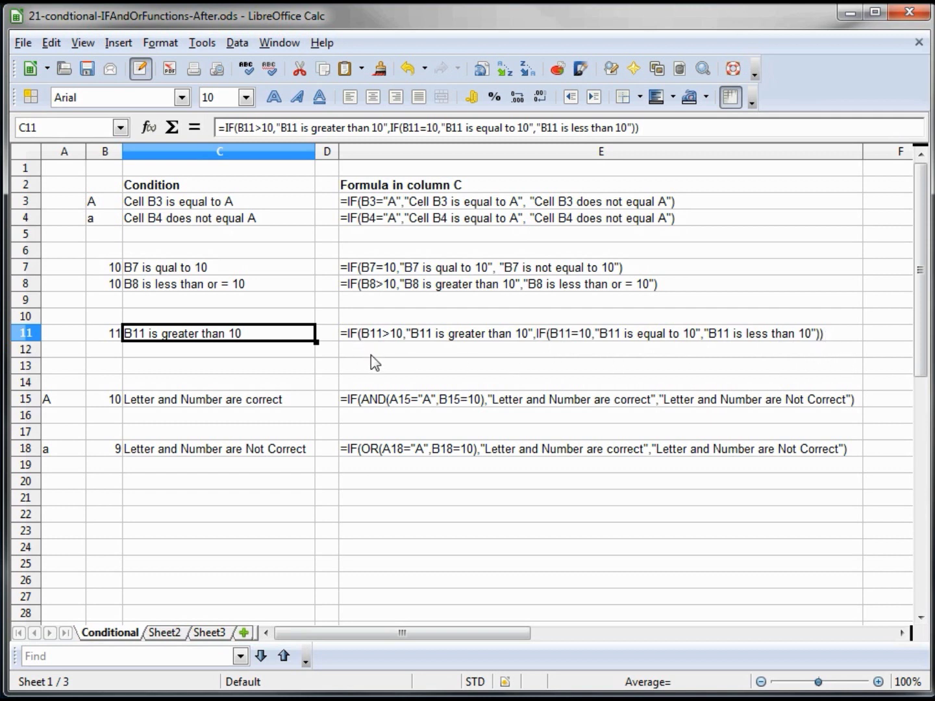
Check A15's A and B15's 10 against C15's AND formula, demoing =and( in C14 then erasing it
left_click(112, 401)
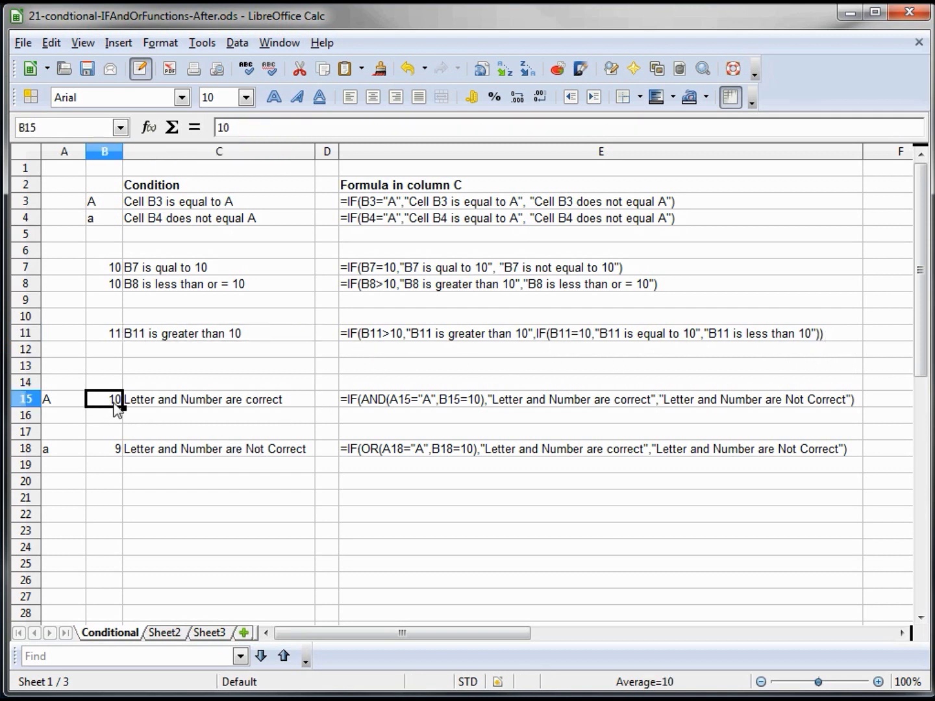
left_click(65, 407)
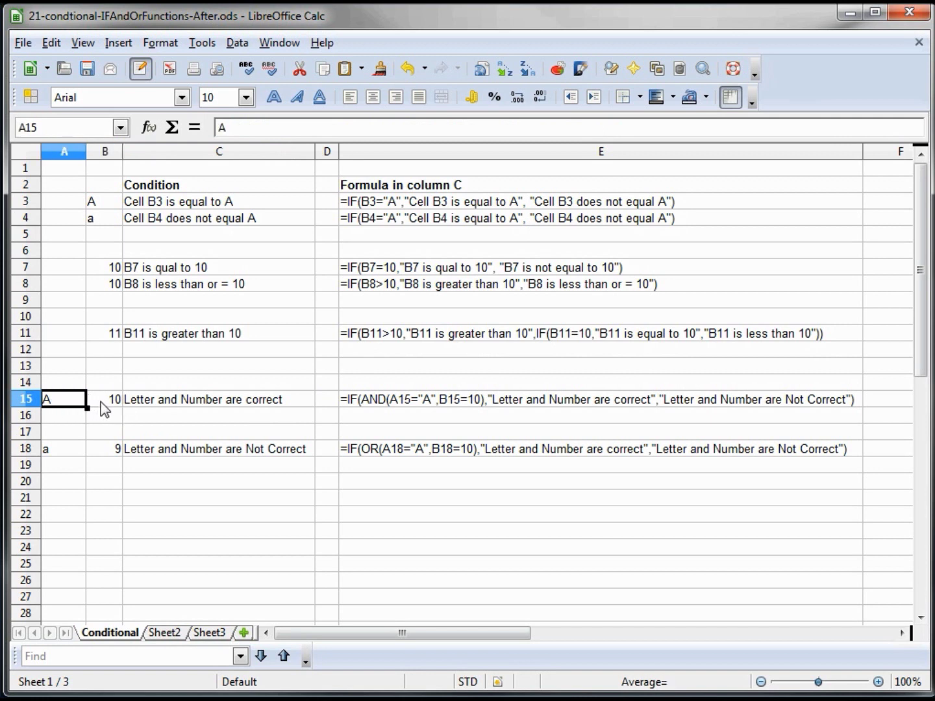
left_click(103, 406)
left_click(198, 409)
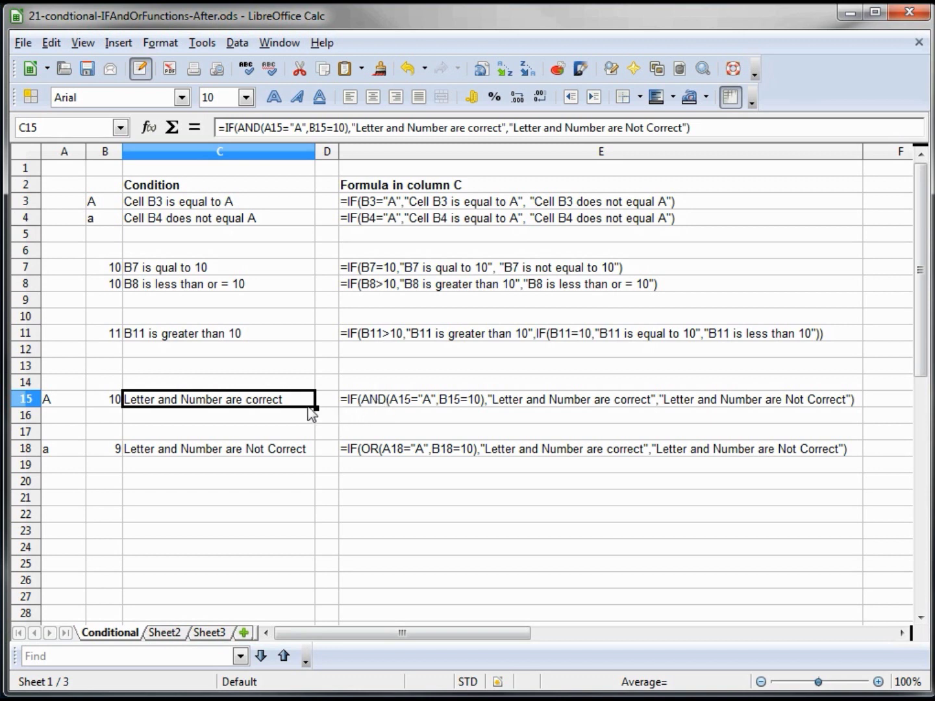
left_click(183, 383)
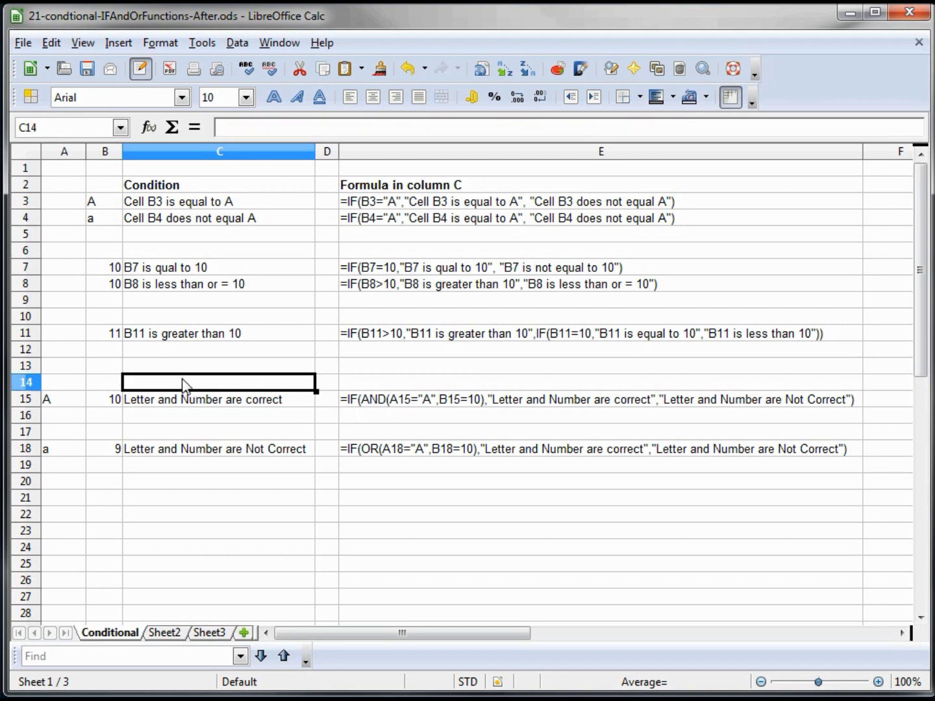
type("=")
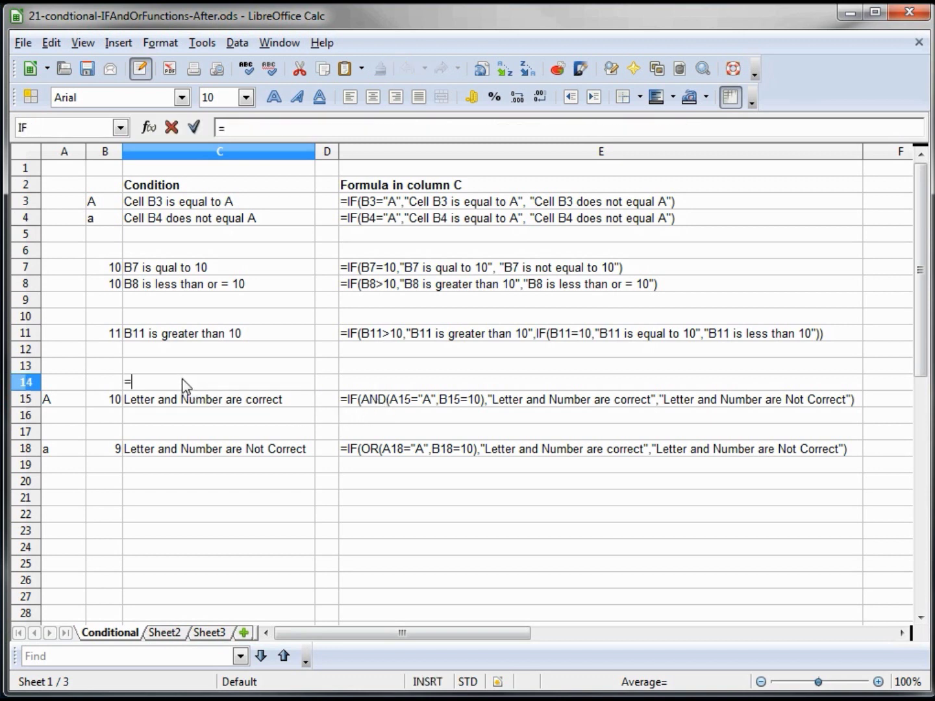
type("and(")
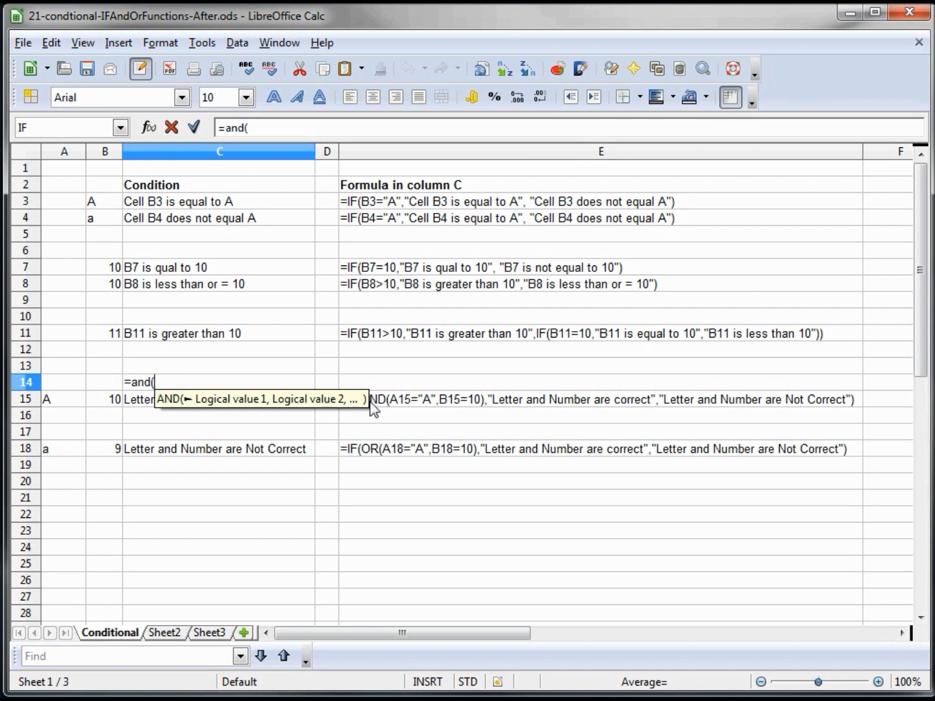
left_click_drag(165, 382, 124, 383)
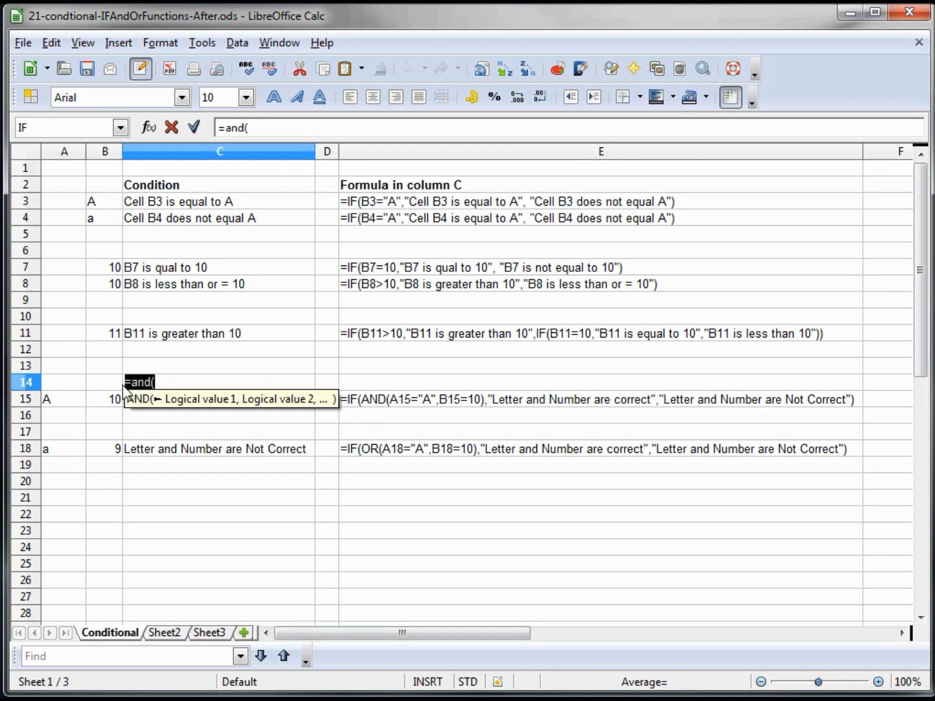
key("BackSpace")
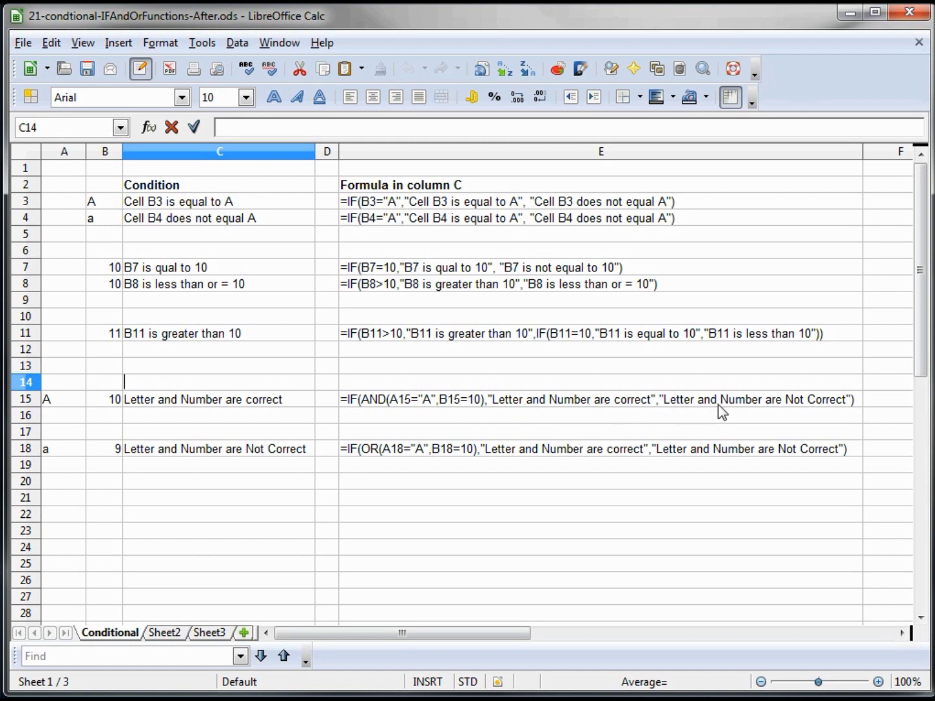
Test the AND result by changing A15 to c, then restore it to A
left_click(48, 402)
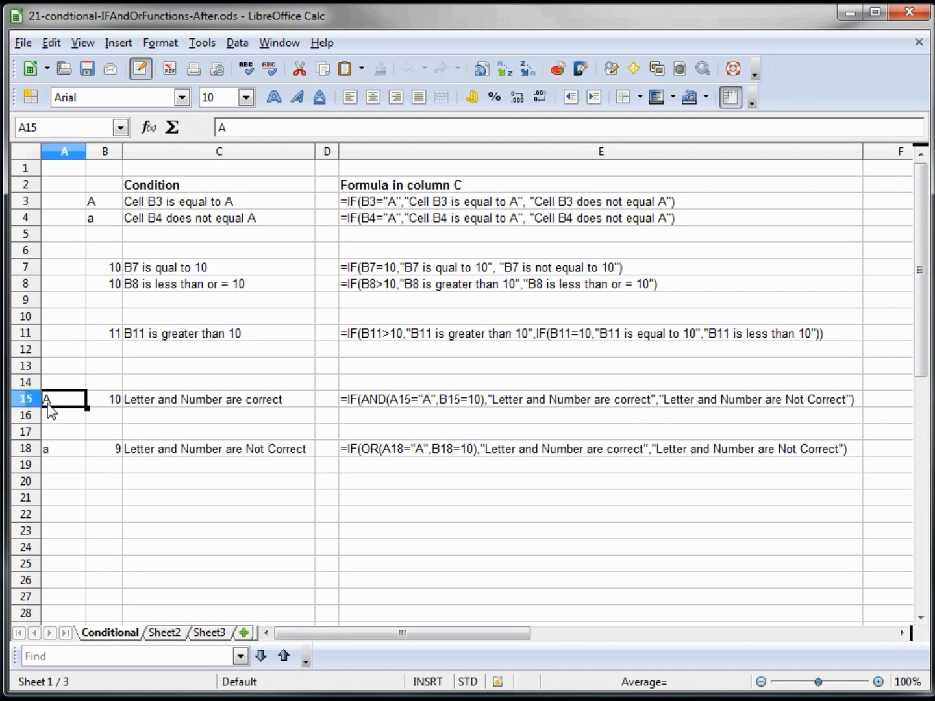
type("c")
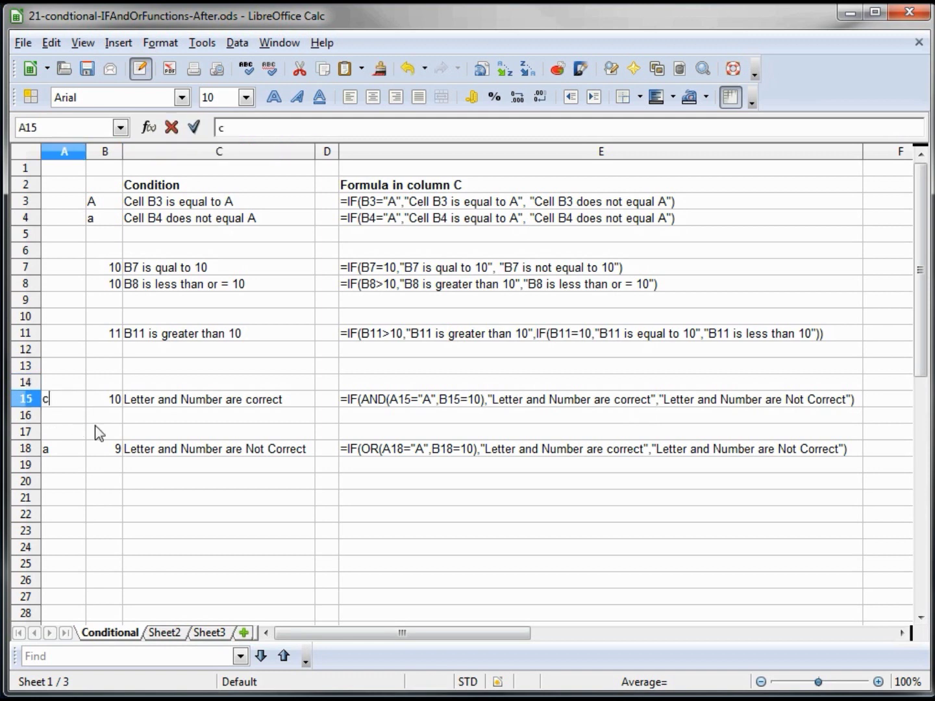
key("Return")
key("Up")
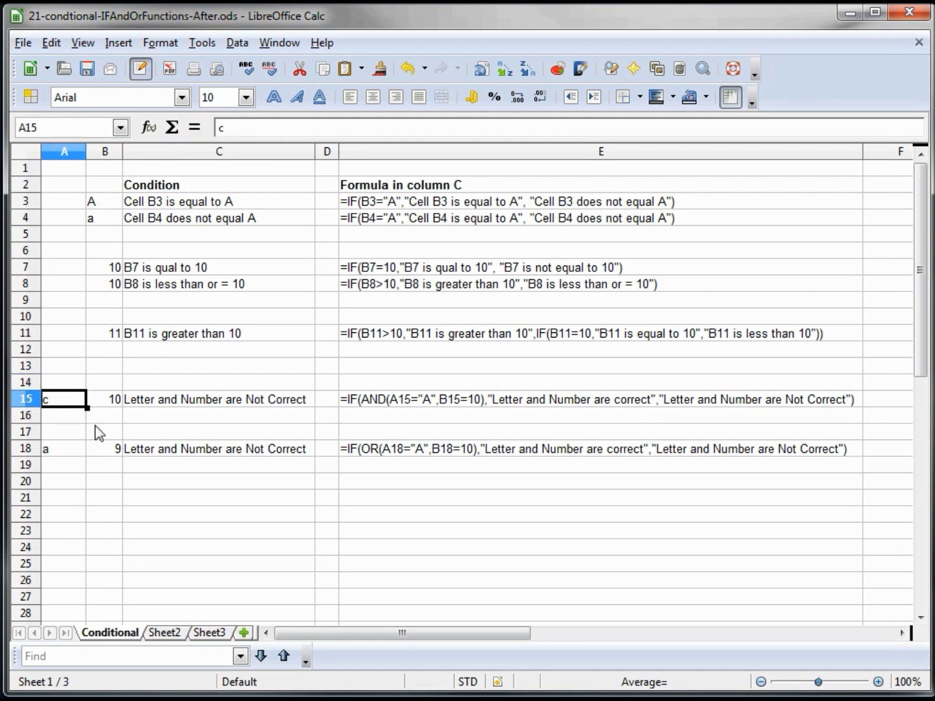
type("A")
key("Return")
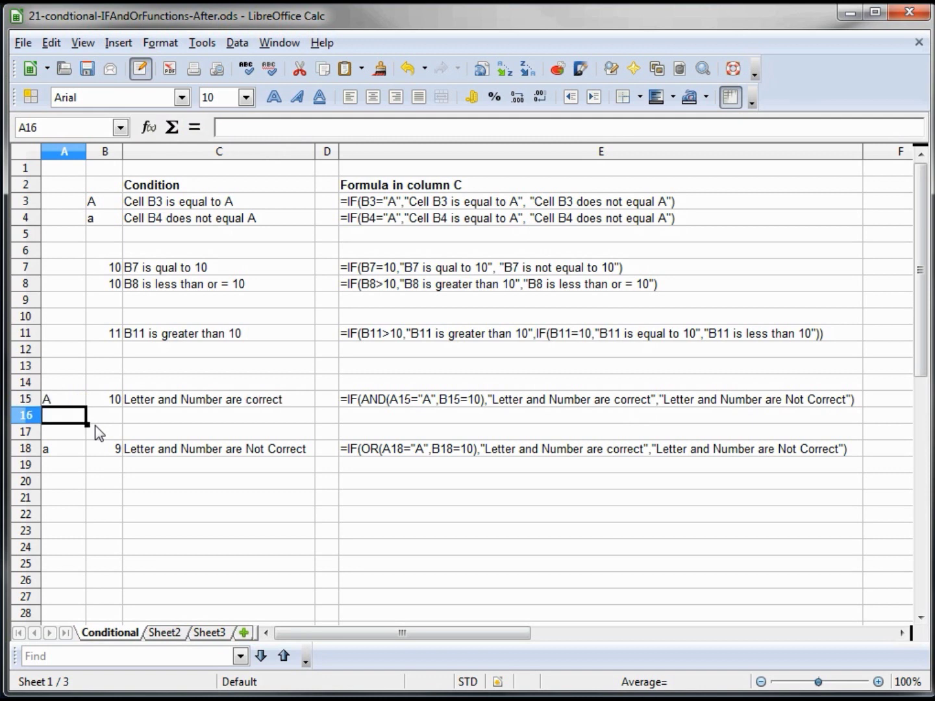
key("Up")
key("Right")
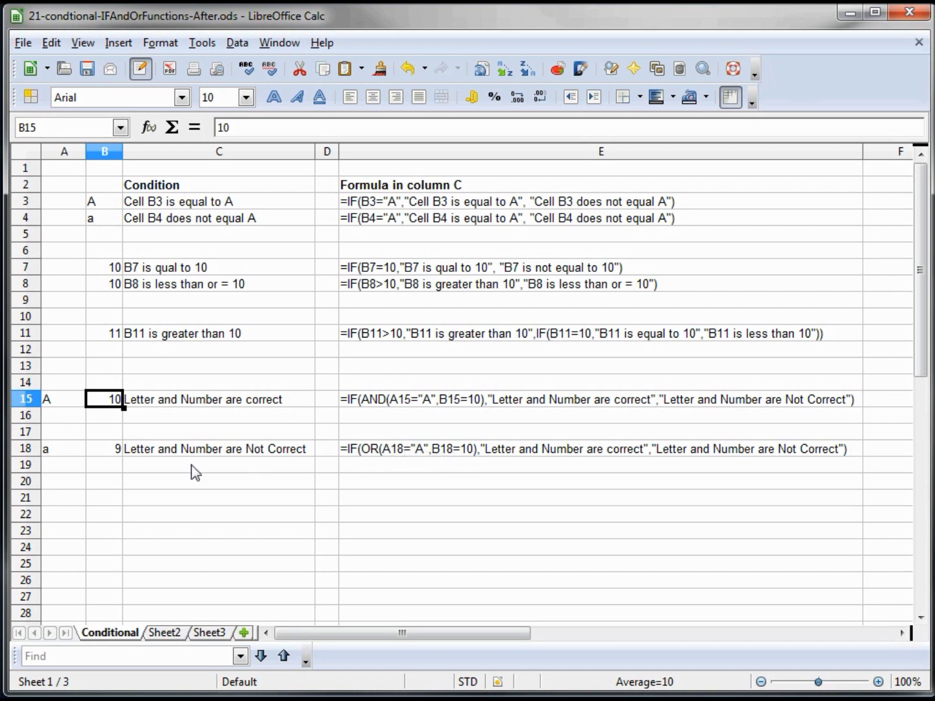
Enter uppercase A in A18 and replace B18's 9 with 10
left_click(70, 454)
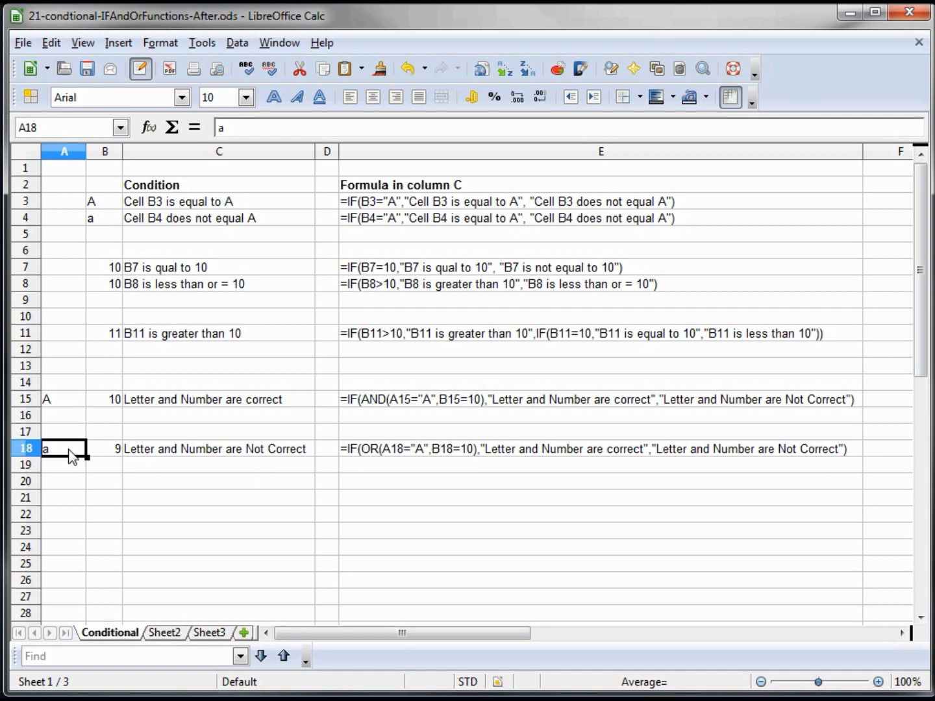
type("A")
key("Return")
left_click(70, 450)
key("Right")
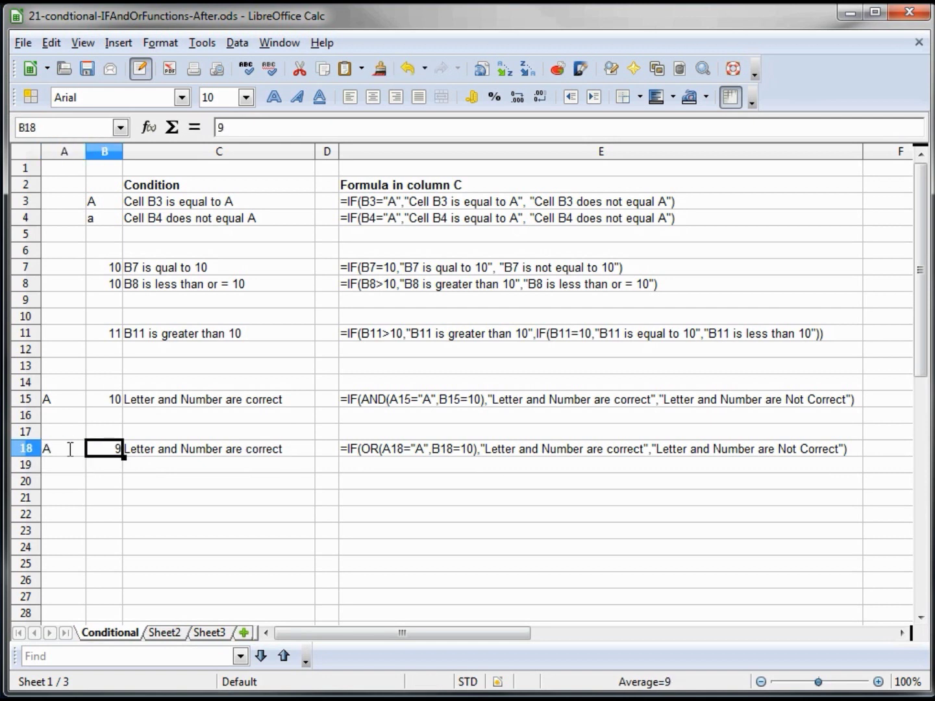
type("10")
key("Return")
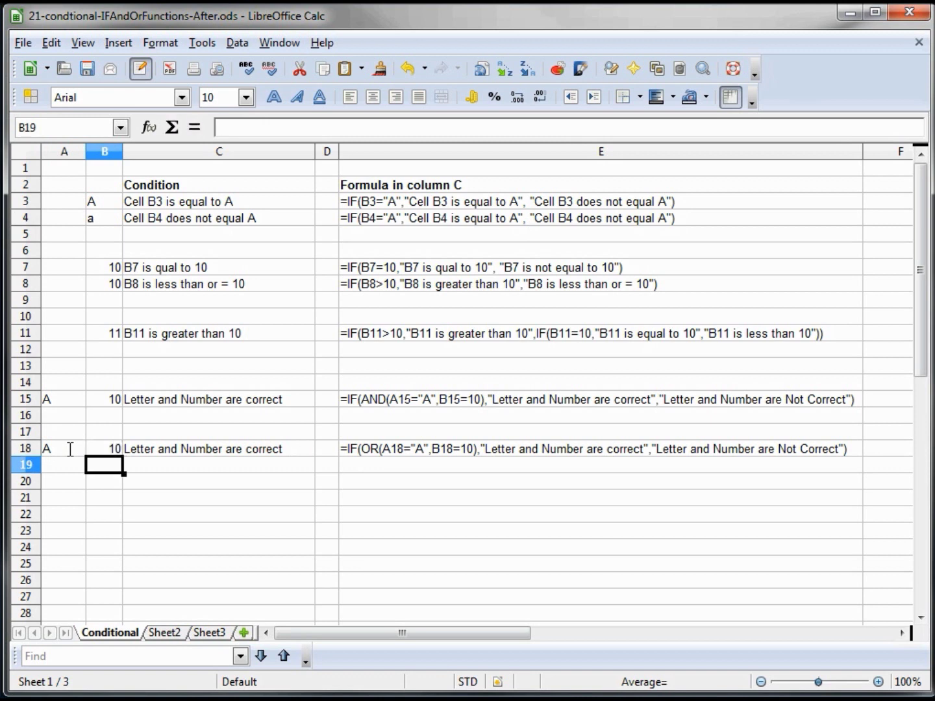
Compare the letter and number values in rows 15 and 18
key("Up")
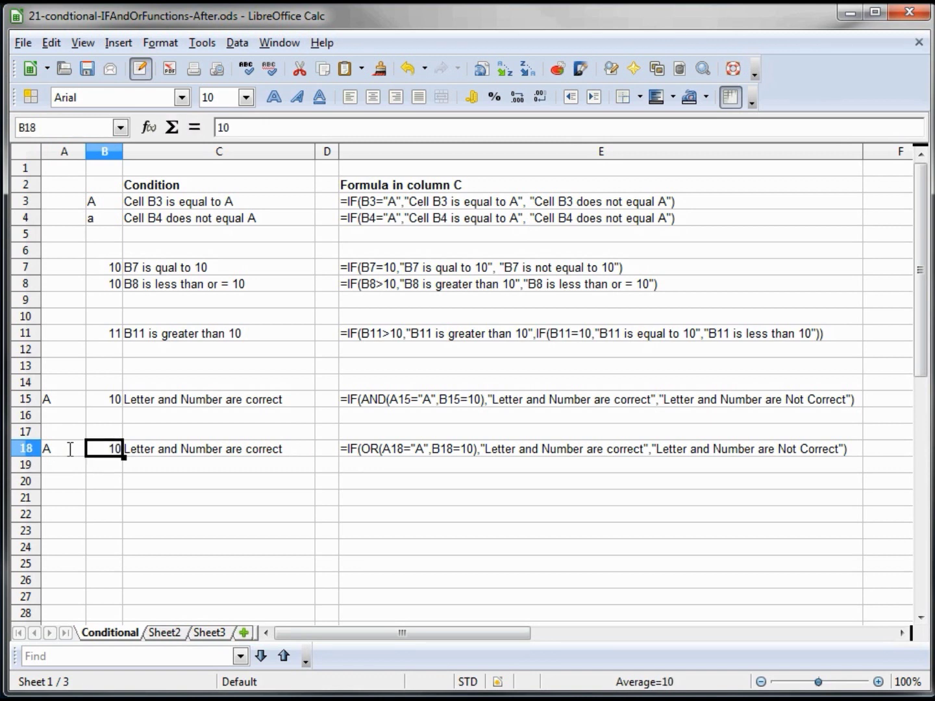
key("Up")
key("Up")
key("Up")
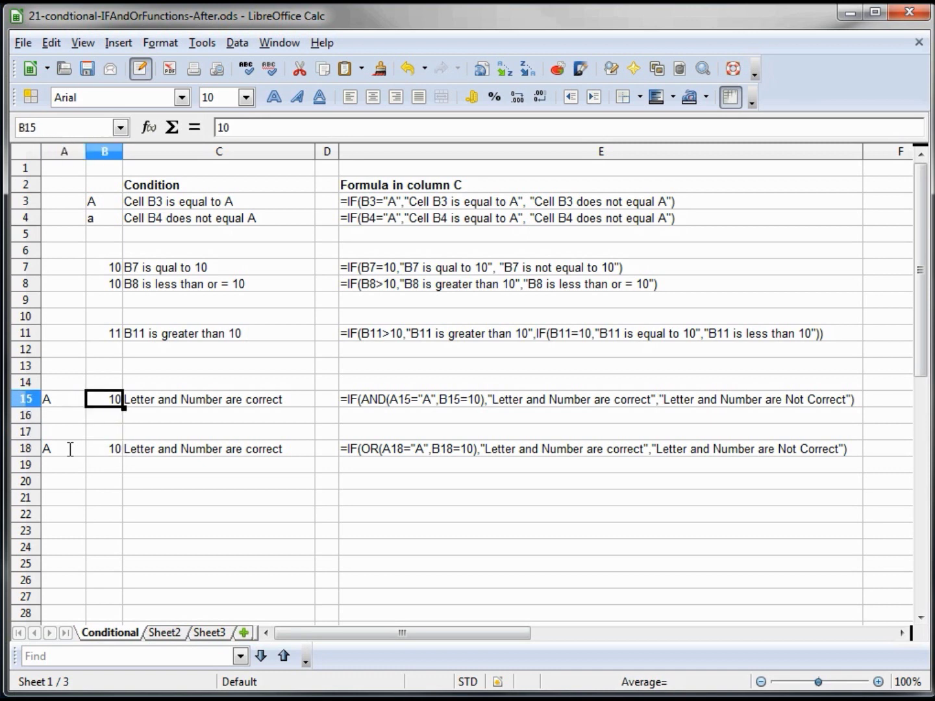
key("Left")
key("Down")
key("Down")
key("Down")
key("Right")
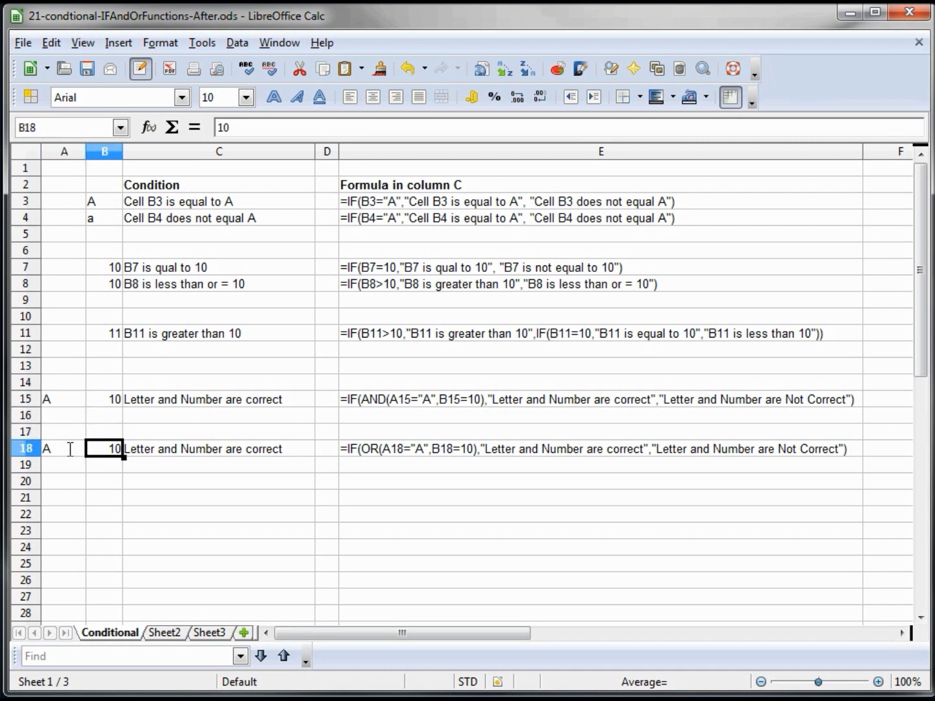